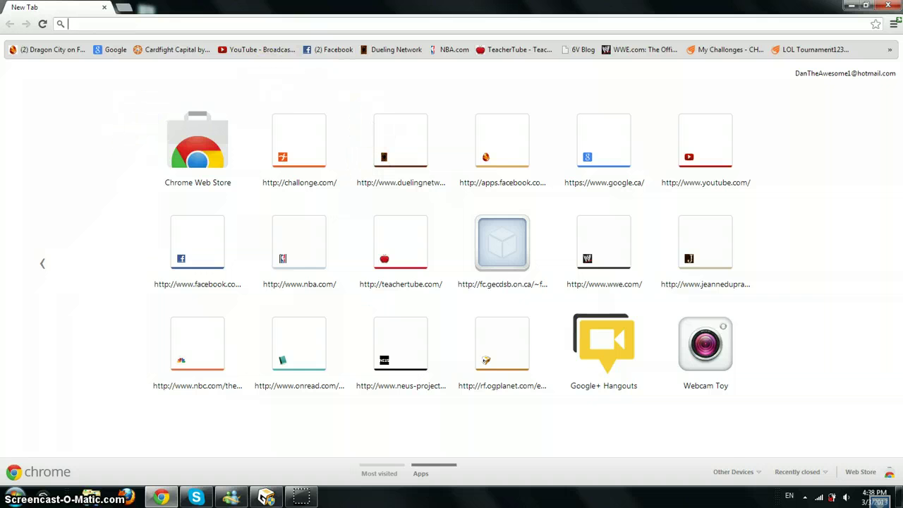
Search Google for 'Free Download Manager' from the Google homepage
click(114, 49)
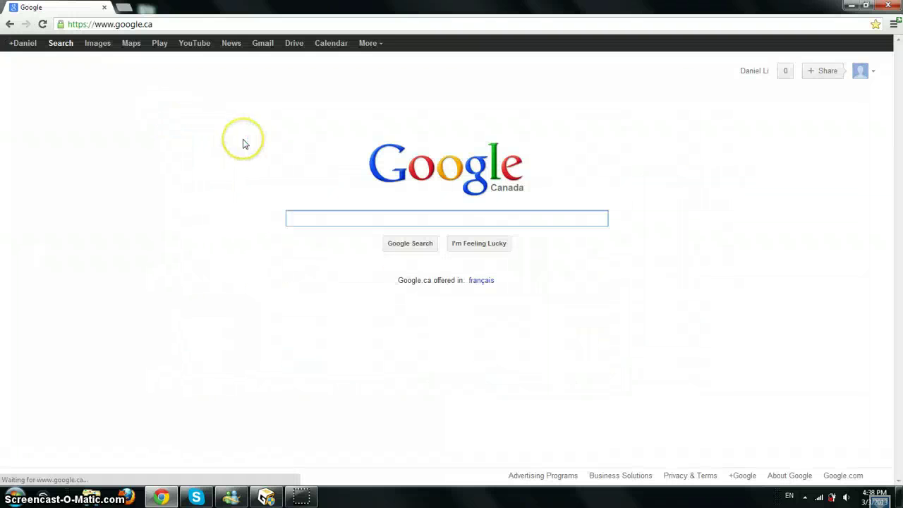
text(Fr)
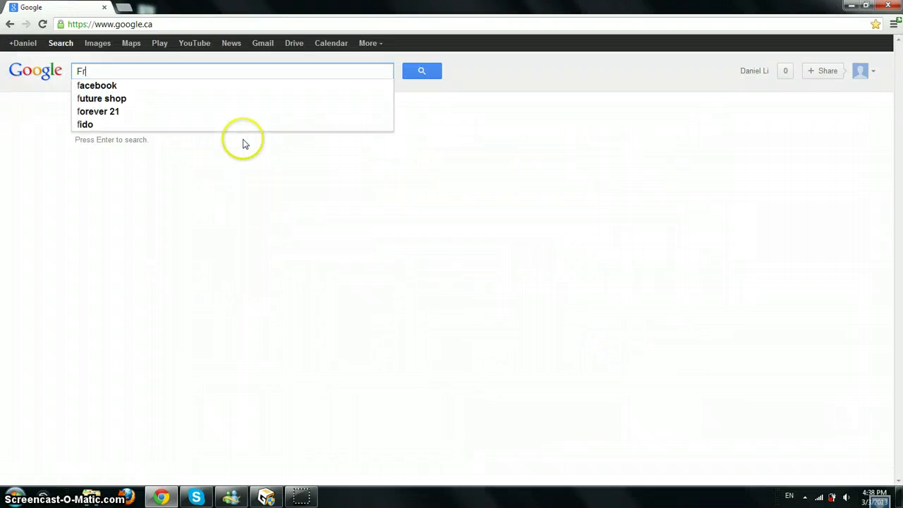
text(ee Do)
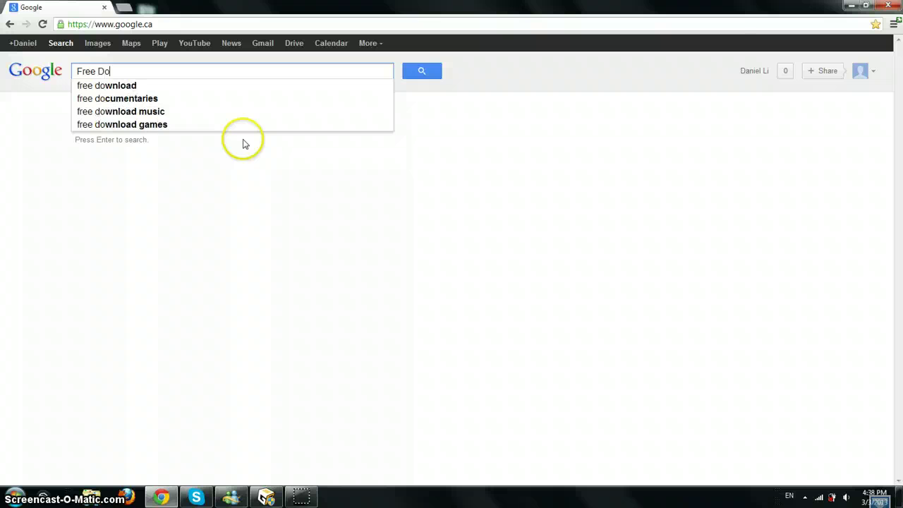
text(wnlo)
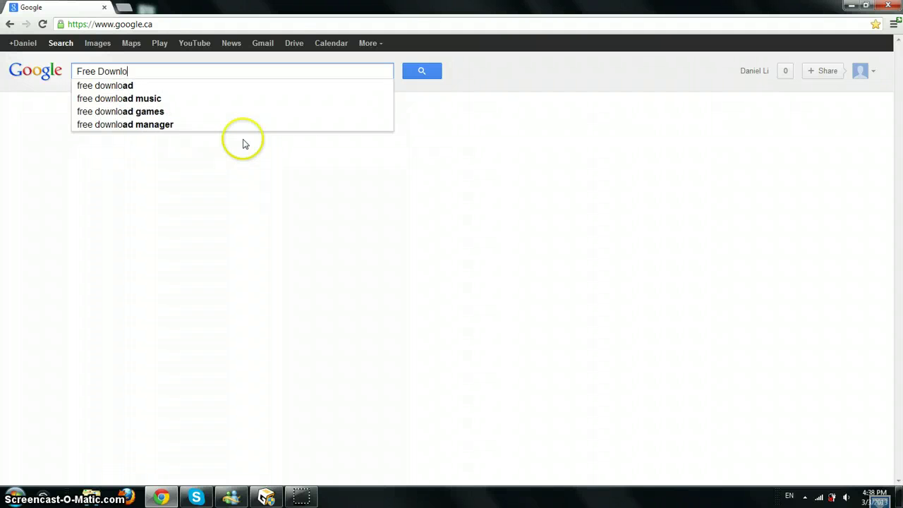
text(ad Ma)
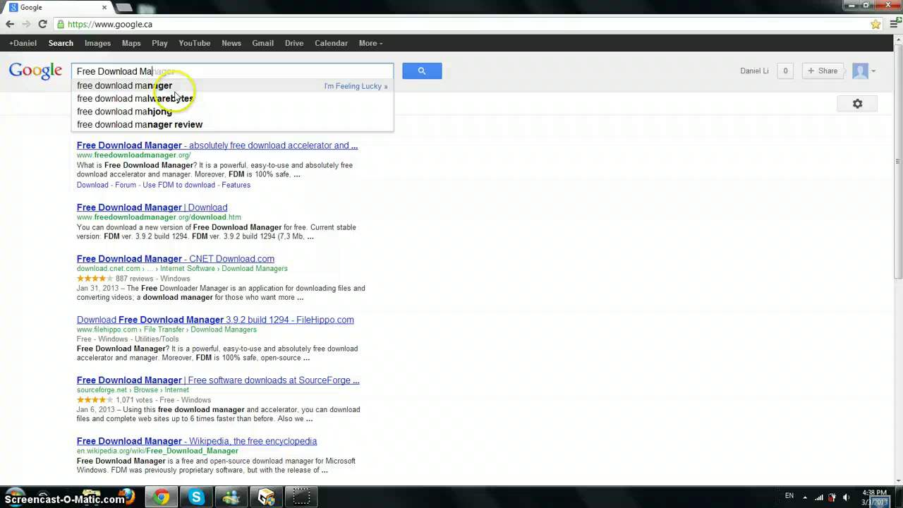
Open the official Free Download Manager site and its version 3.9.2 download page
click(185, 146)
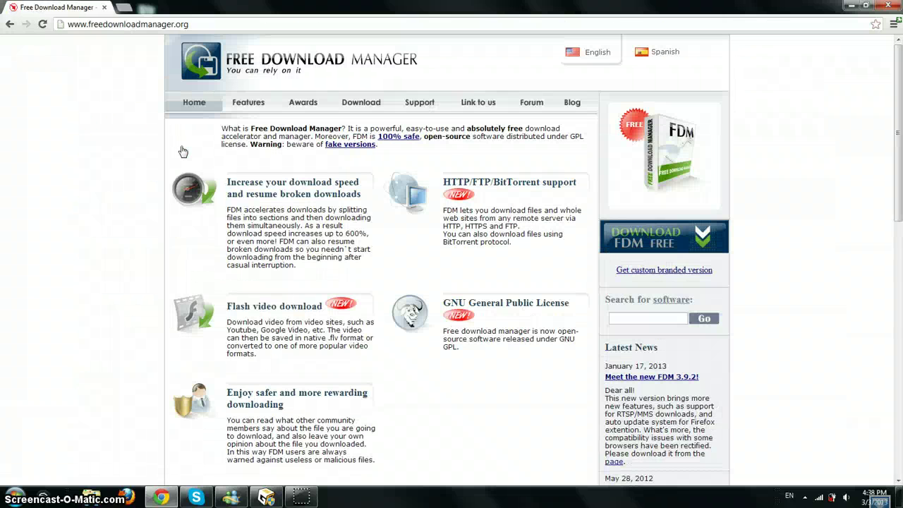
click(359, 99)
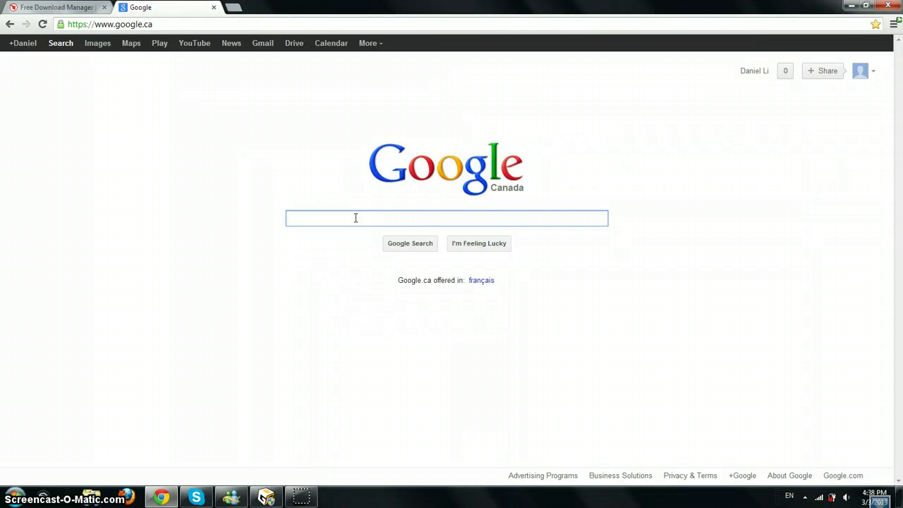
Search Google for 'YouCam' and go from the YouCam 5 overview to CyberLink's trial downloads
text(YouCan)
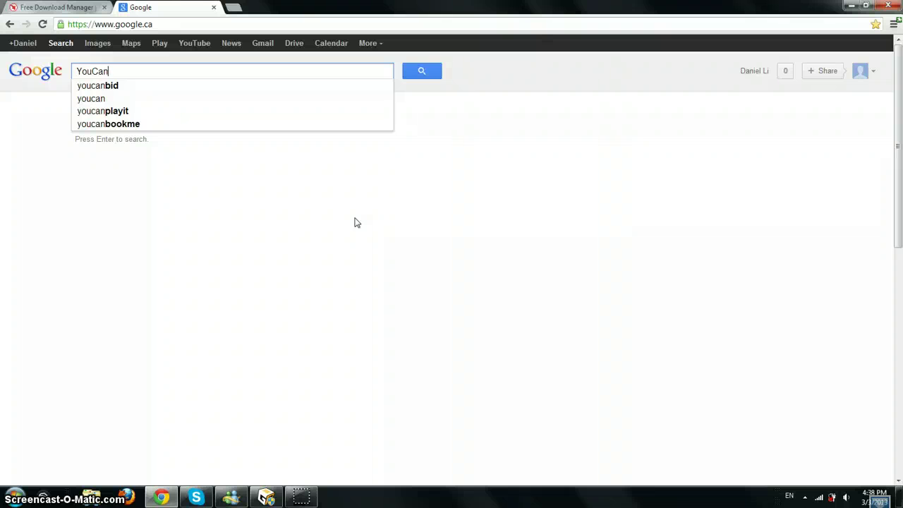
key(BackSpace)
text(m)
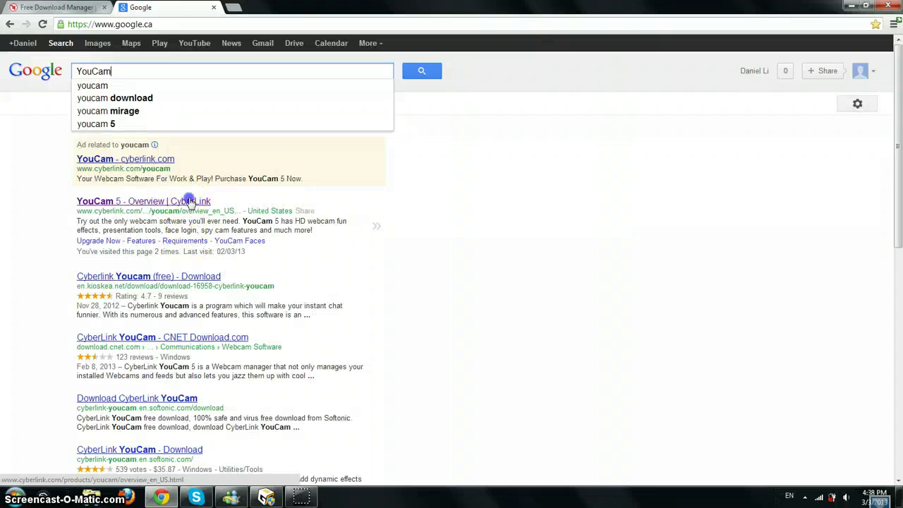
click(189, 202)
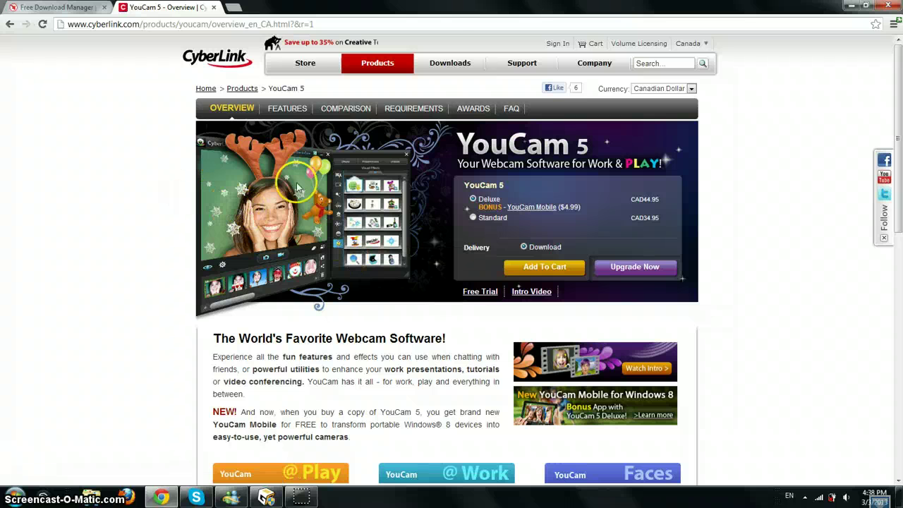
click(451, 65)
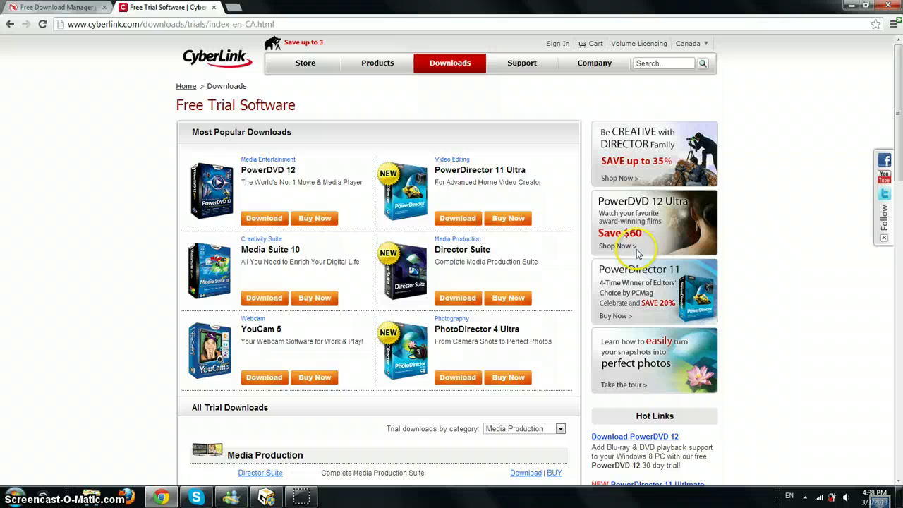
Open the YouCam 5 Free Trial Download page and start filling its name and e-mail form
click(257, 380)
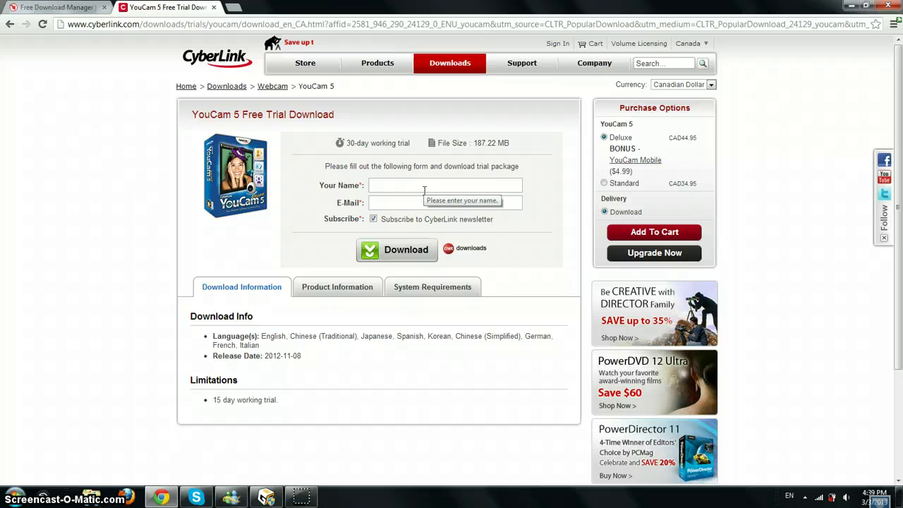
click(424, 187)
text(Lollipop)
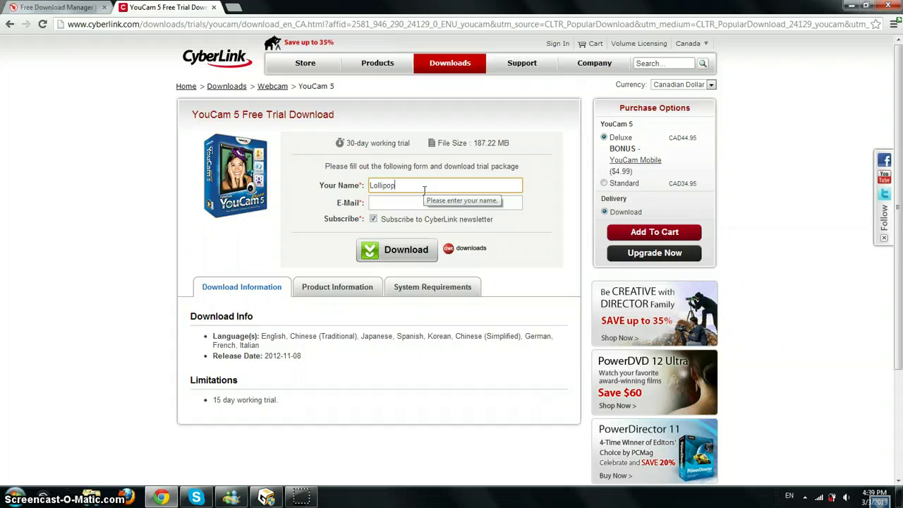
click(423, 202)
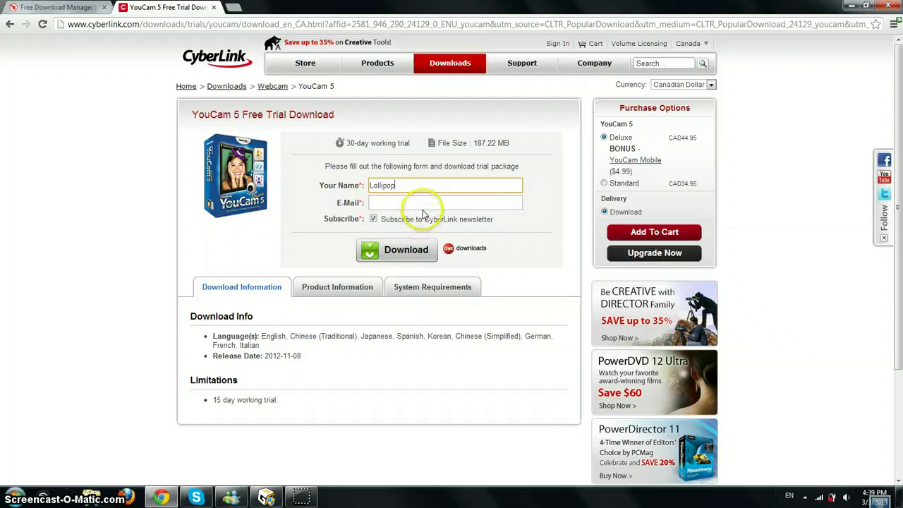
click(423, 206)
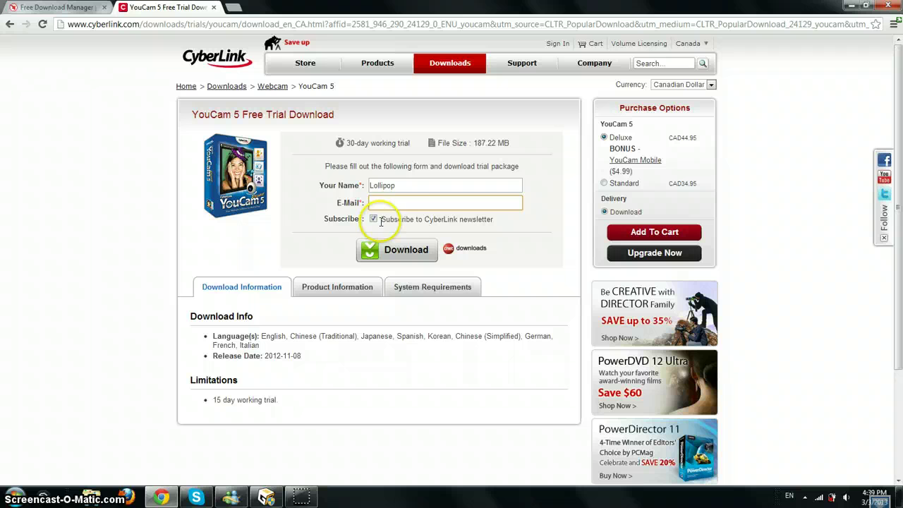
Clear the name 'Lollipop', submit the form, and dismiss the missing-name warning
drag(419, 187, 367, 185)
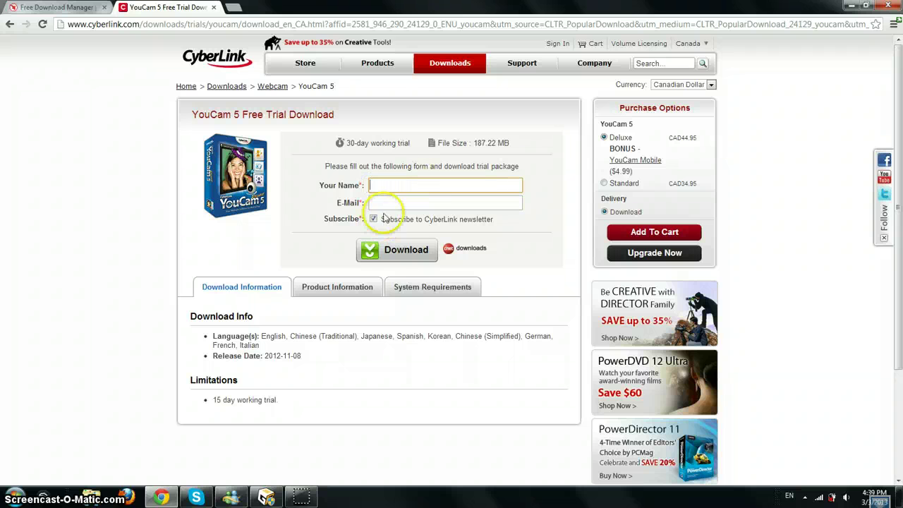
click(393, 252)
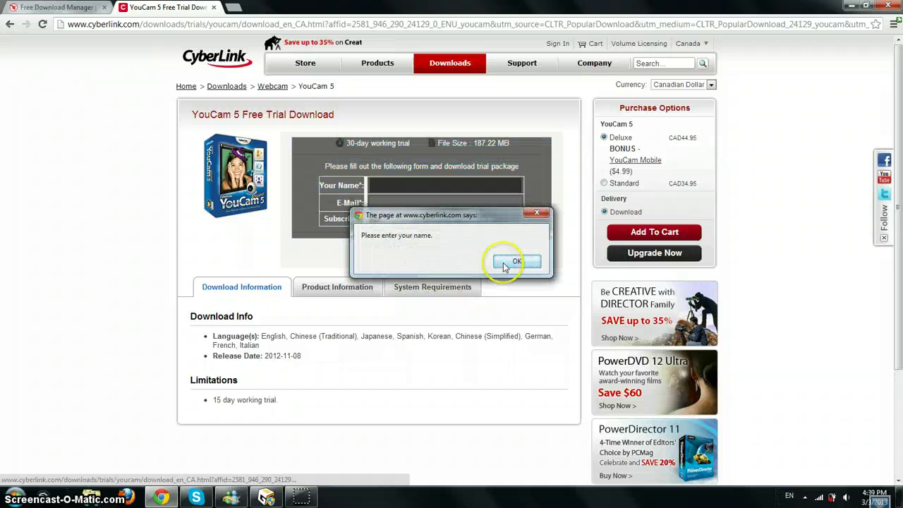
click(506, 264)
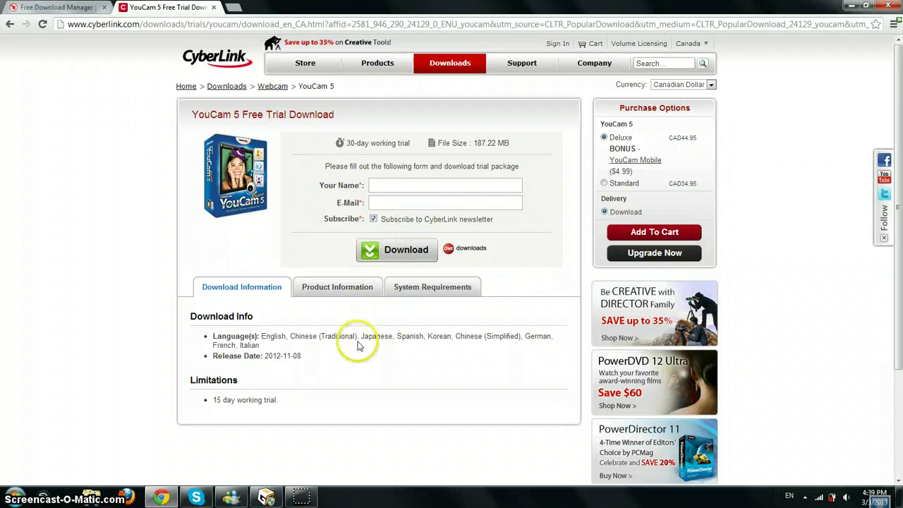
click(16, 498)
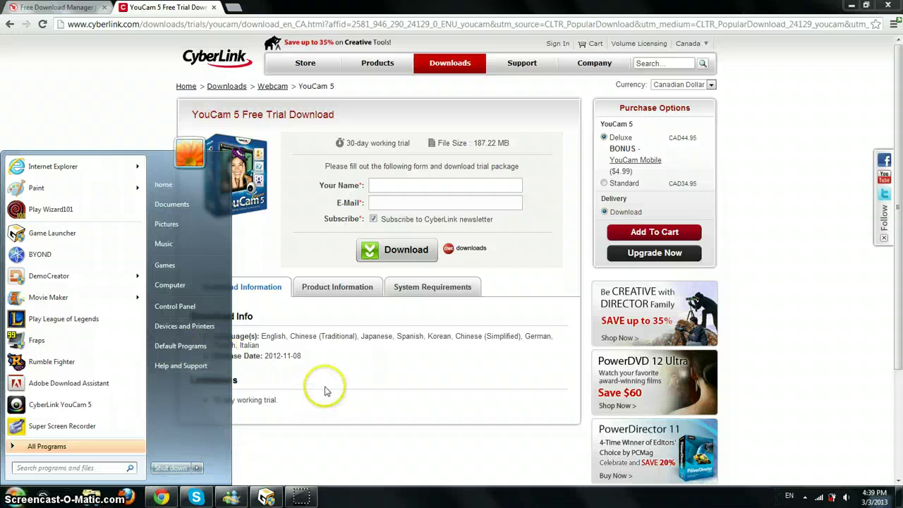
text(c)
key(BackSpace)
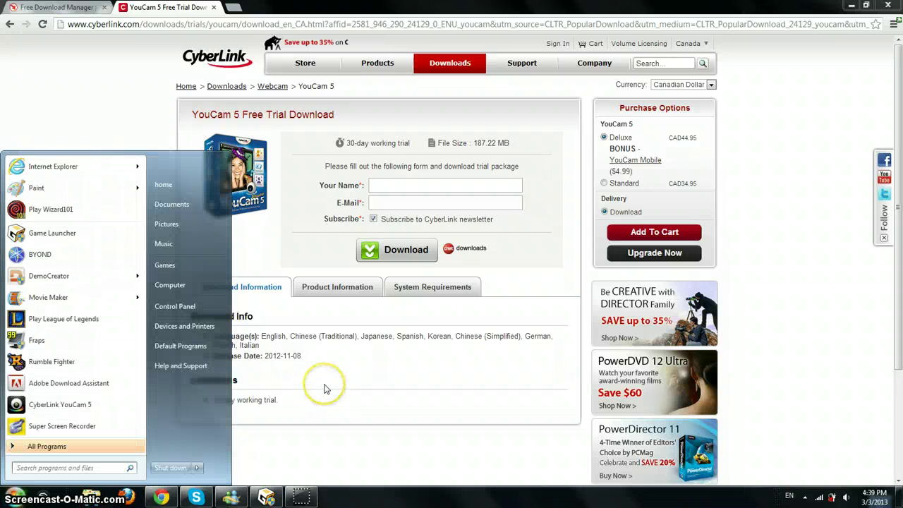
text(YouC)
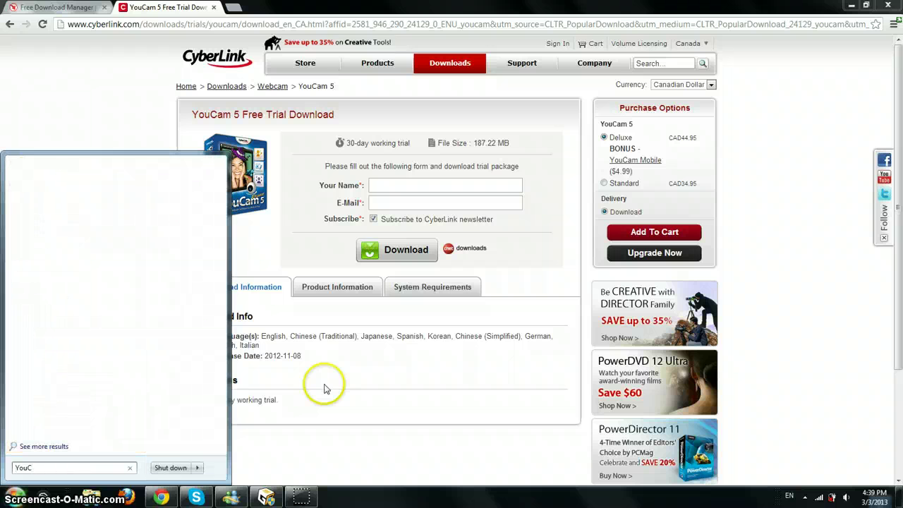
text(am)
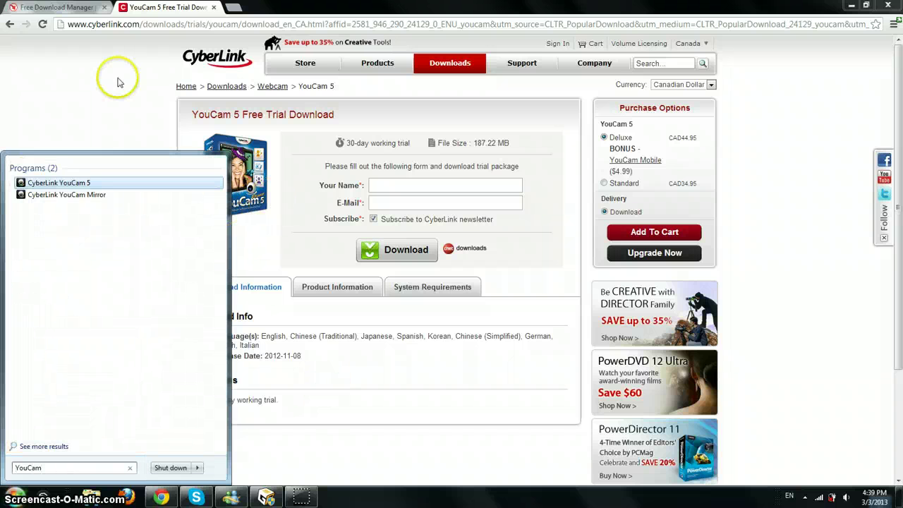
click(119, 82)
Enter a name and the saved suggested e-mail in the YouCam 5 trial form, then submit it
click(406, 186)
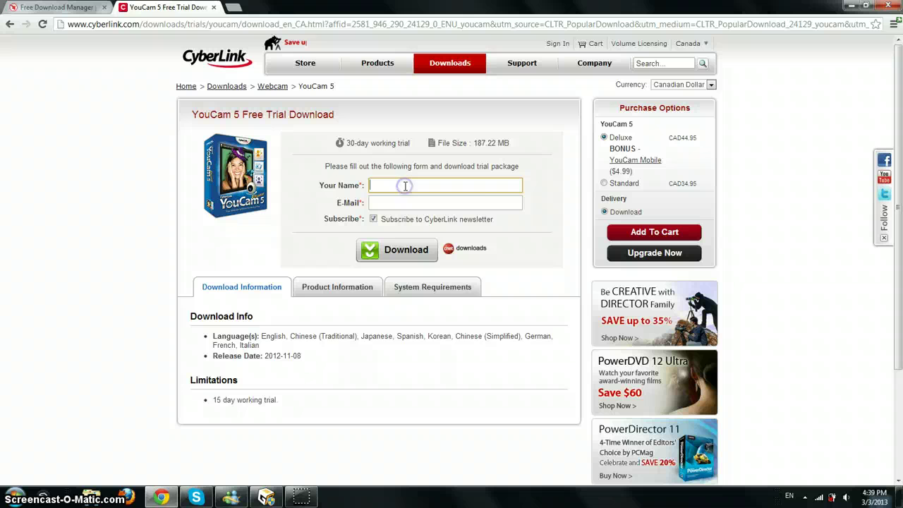
text(Daniel)
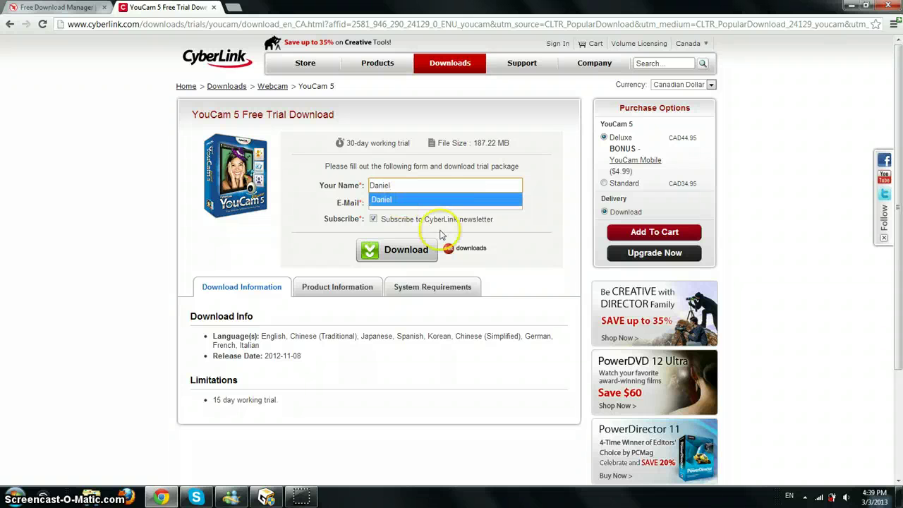
click(433, 201)
text(Da)
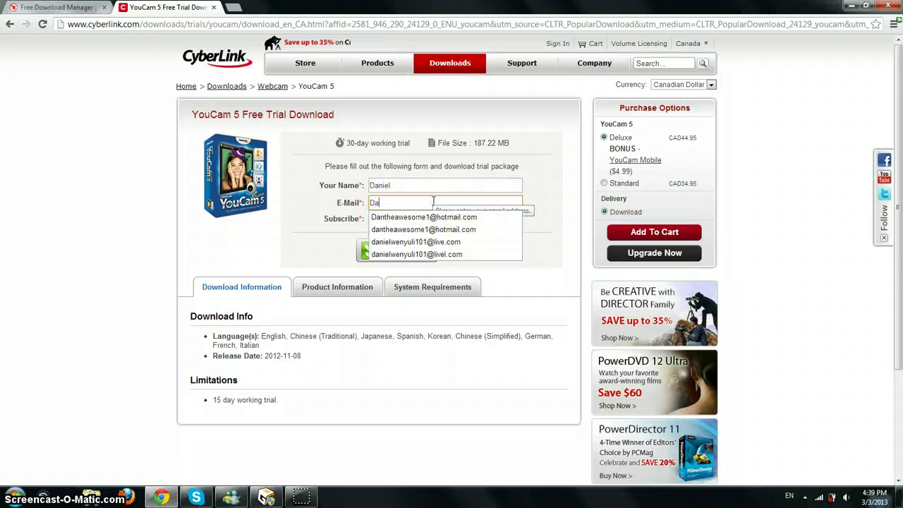
click(444, 215)
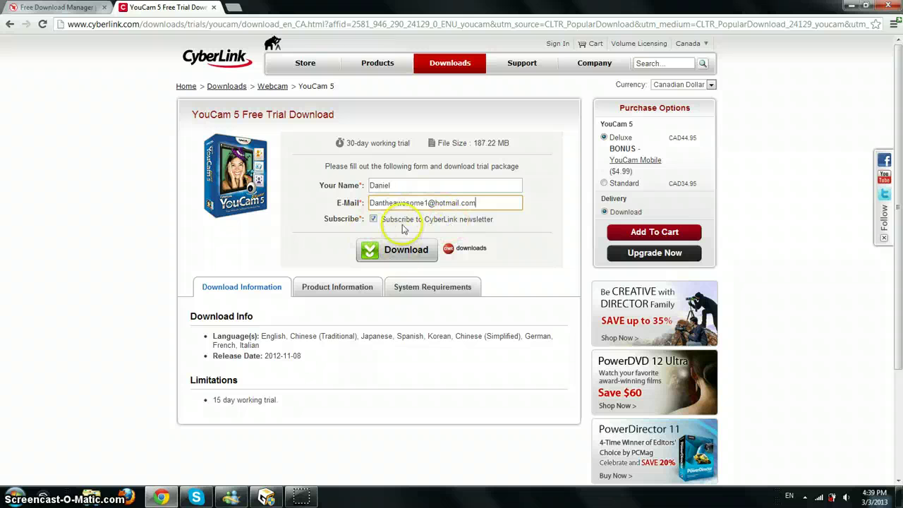
click(396, 258)
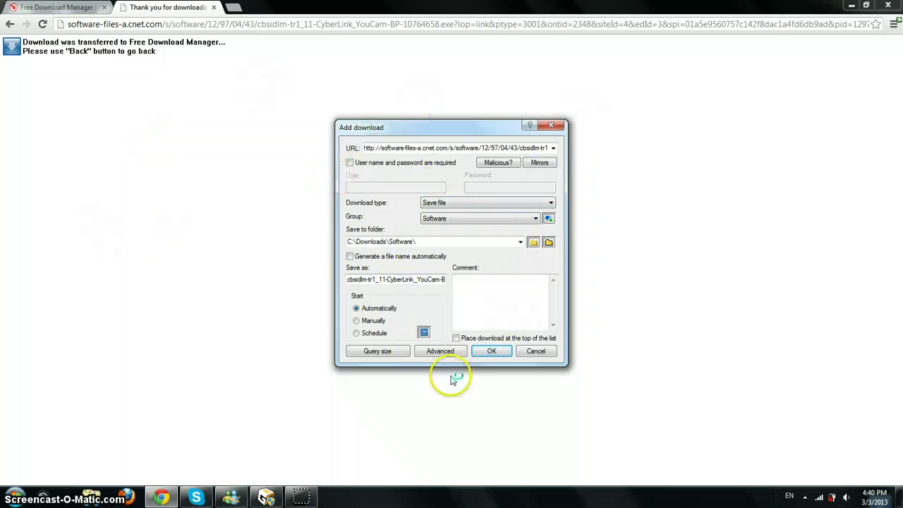
Accept the YouCam installer download into C:\Downloads\Software\ with default settings
click(487, 352)
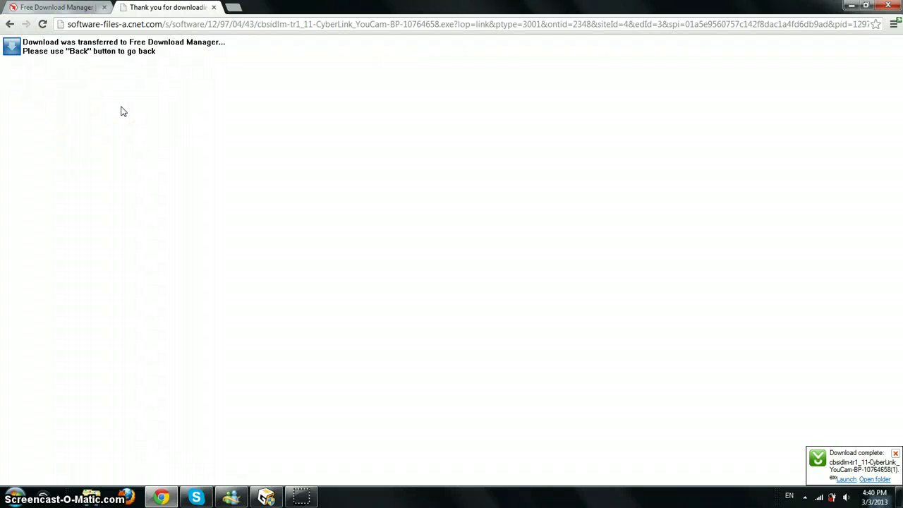
Launch the downloaded cbsidlm YouCam installer from the Free Download Manager desktop app
click(10, 25)
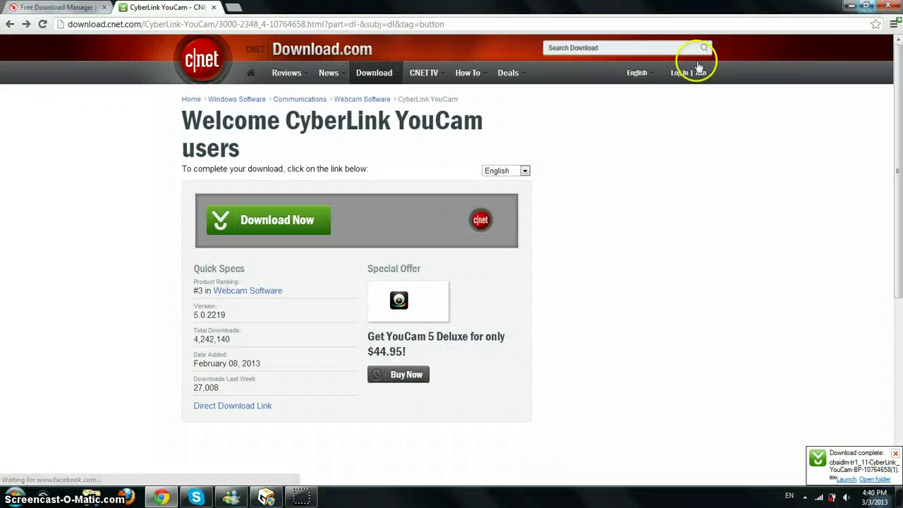
click(851, 5)
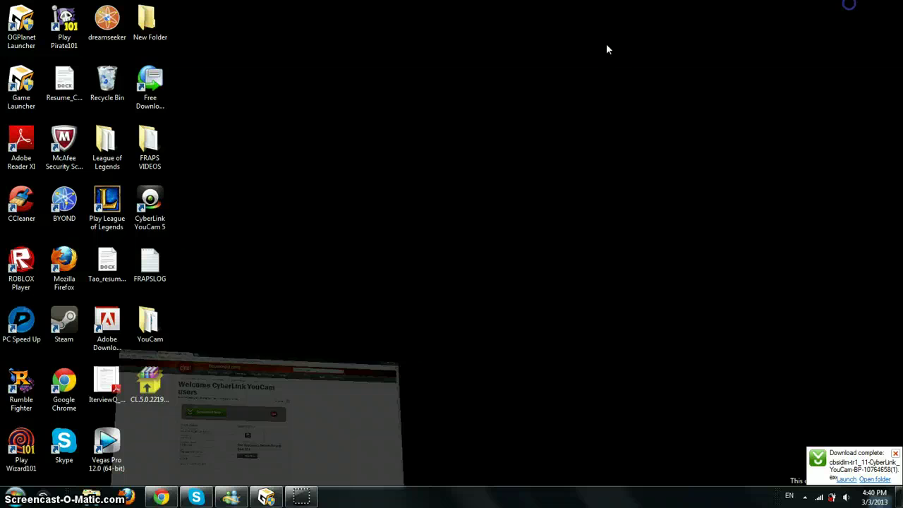
double_click(155, 98)
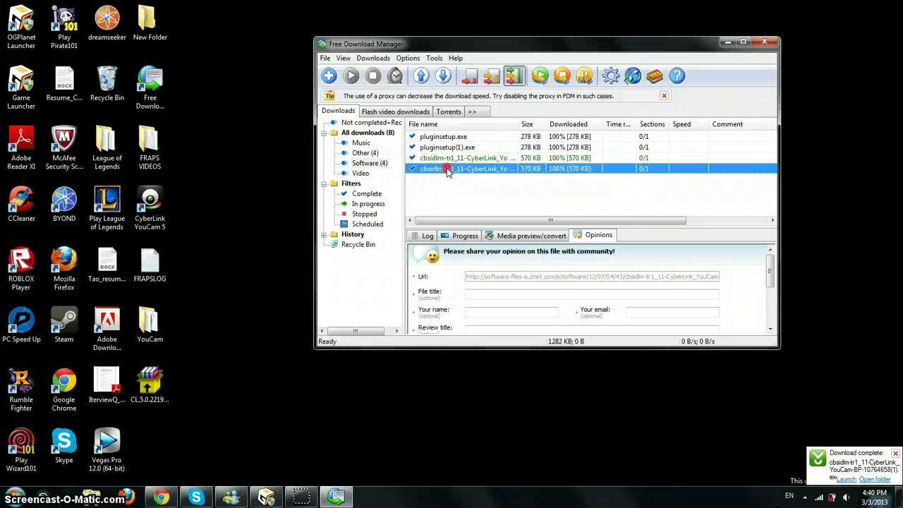
right_click(448, 171)
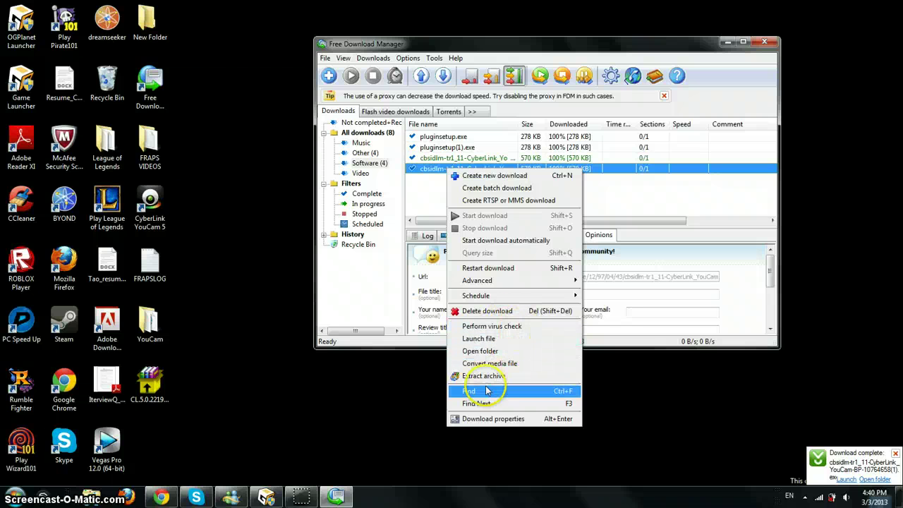
click(517, 340)
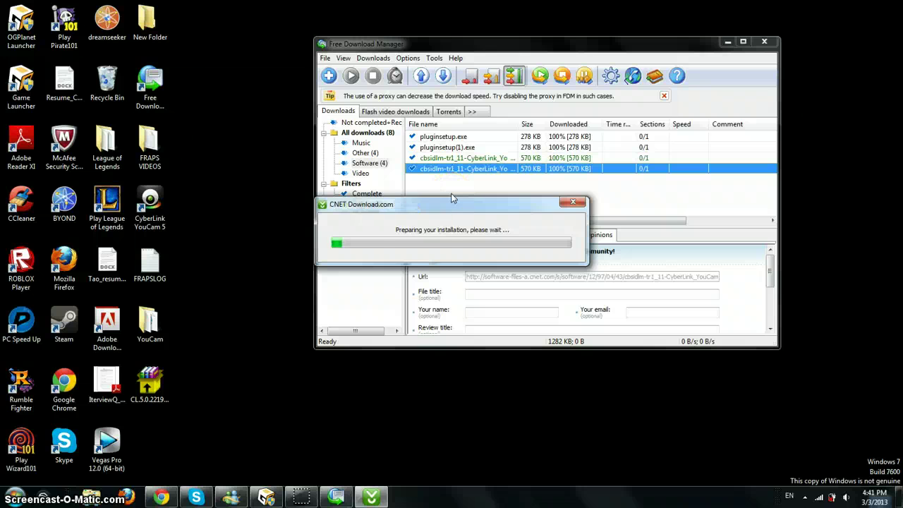
Exit the CNET Download.com Installer for CyberLink YouCam without installing
click(574, 203)
click(414, 218)
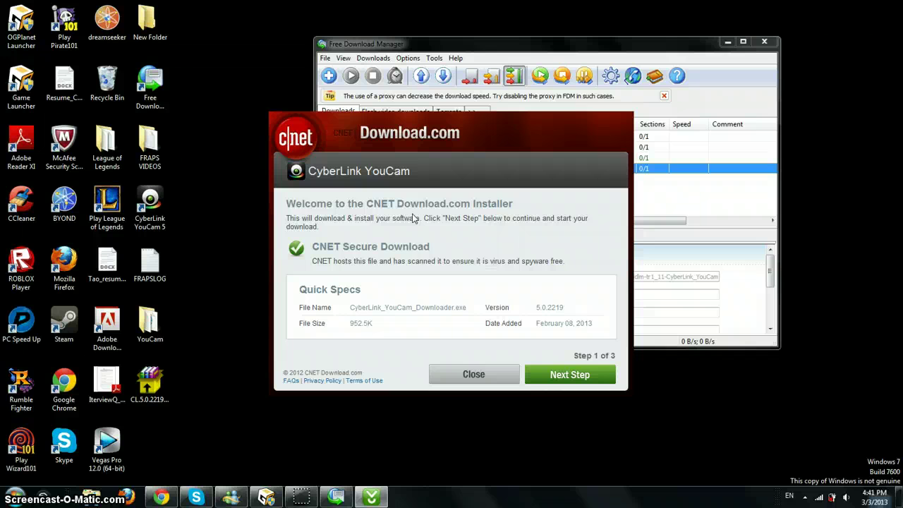
key(Escape)
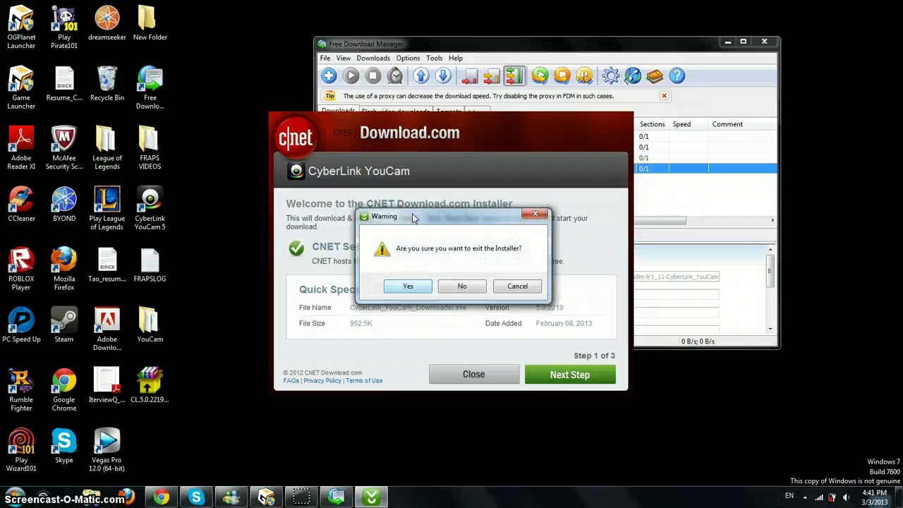
click(409, 287)
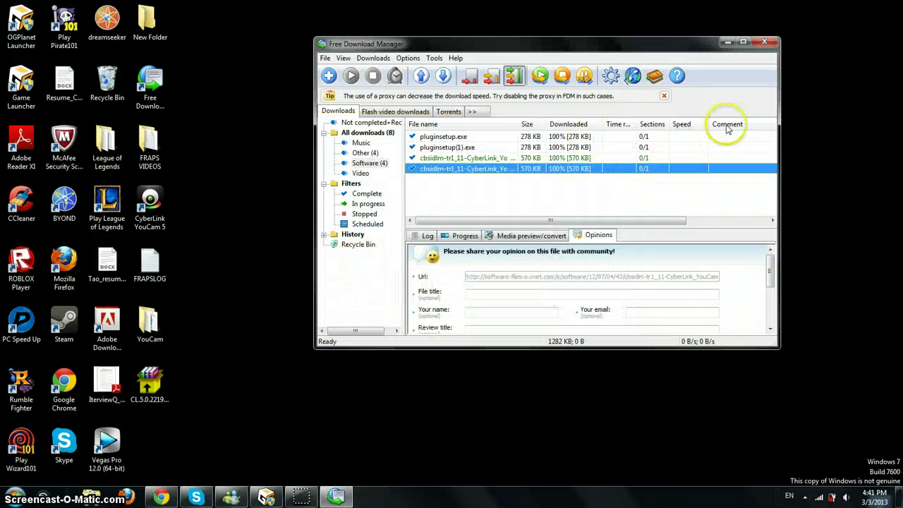
Close Free Download Manager and delete the Install CyberLink YouCam desktop shortcut
click(732, 41)
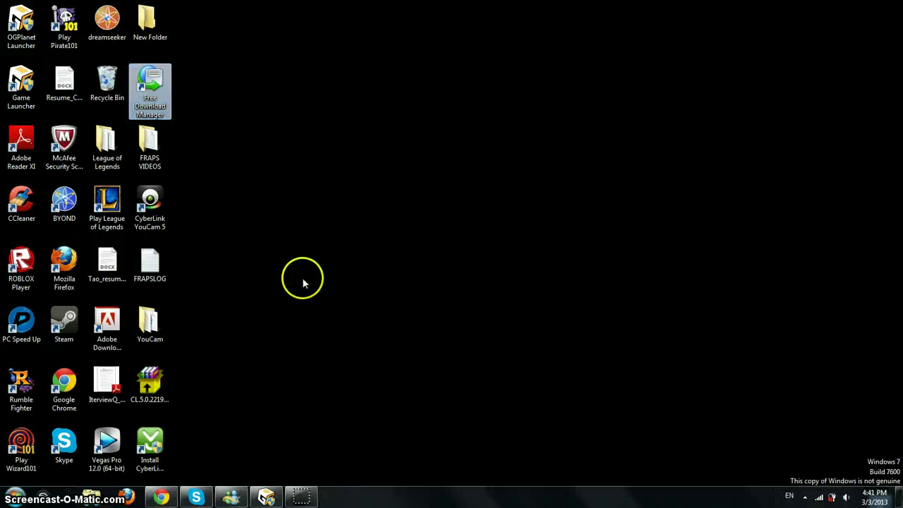
click(152, 457)
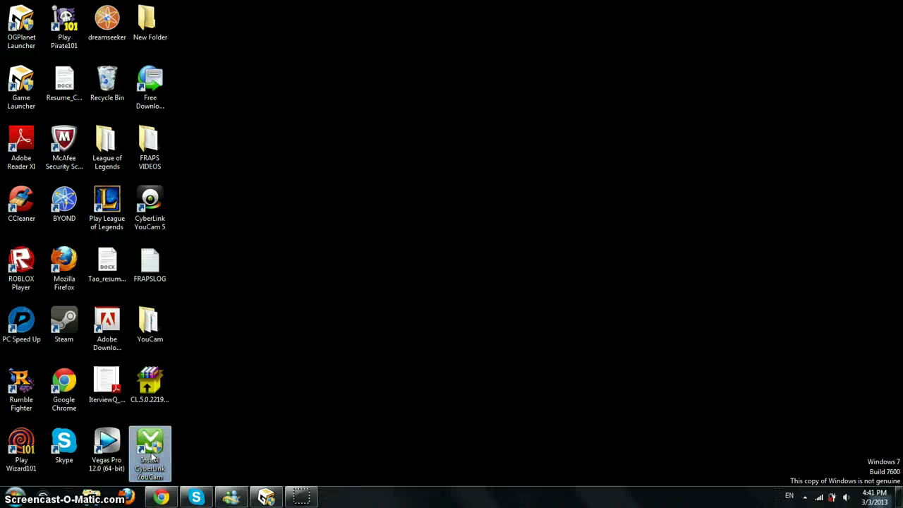
right_click(152, 457)
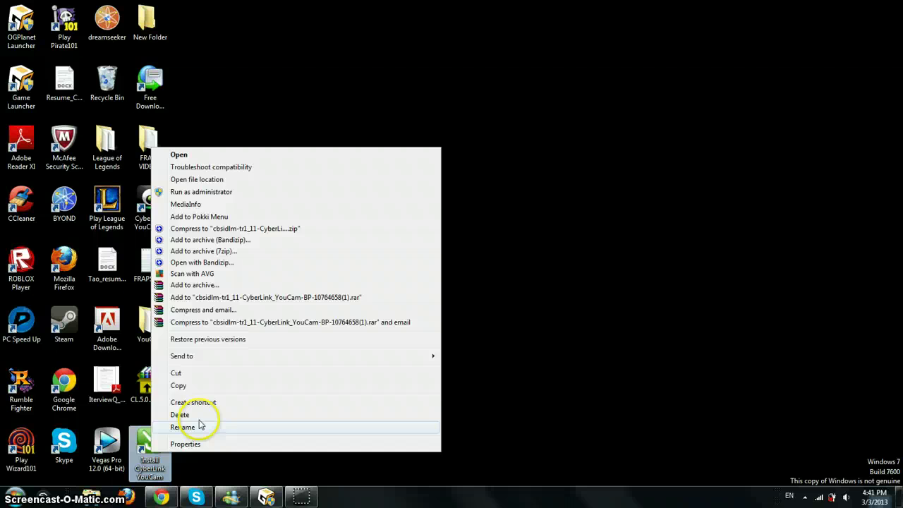
click(198, 415)
click(500, 297)
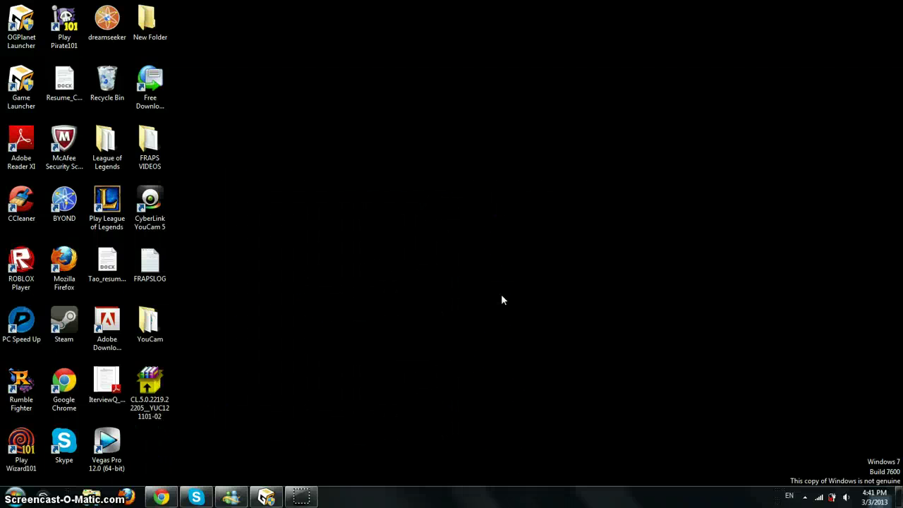